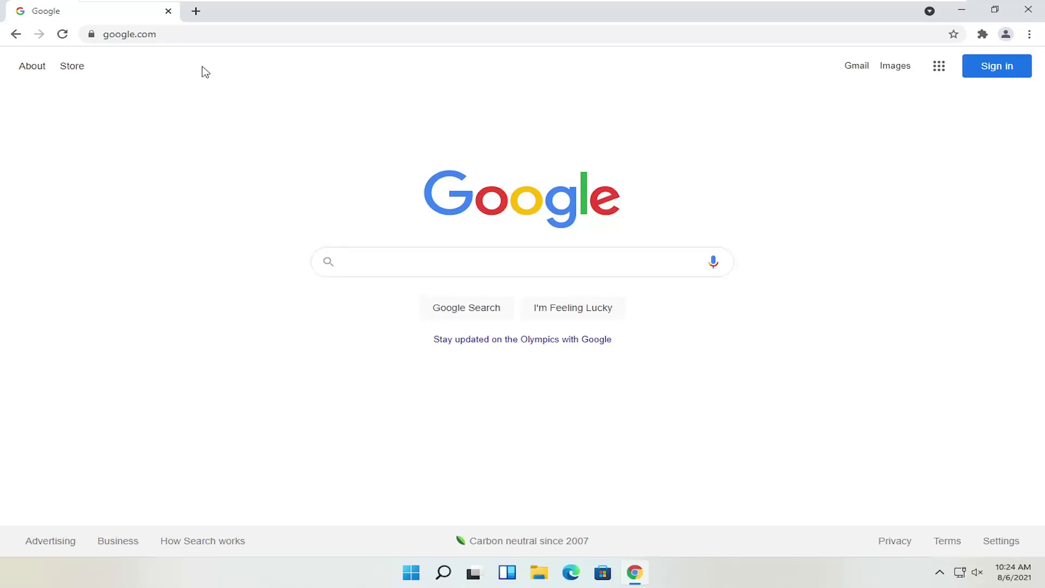
# Step: Search the web for "canon printer drivers" and open the Canon U.S.A. Drivers & Downloads result
pyautogui.hotkey('ctrl', 'l')
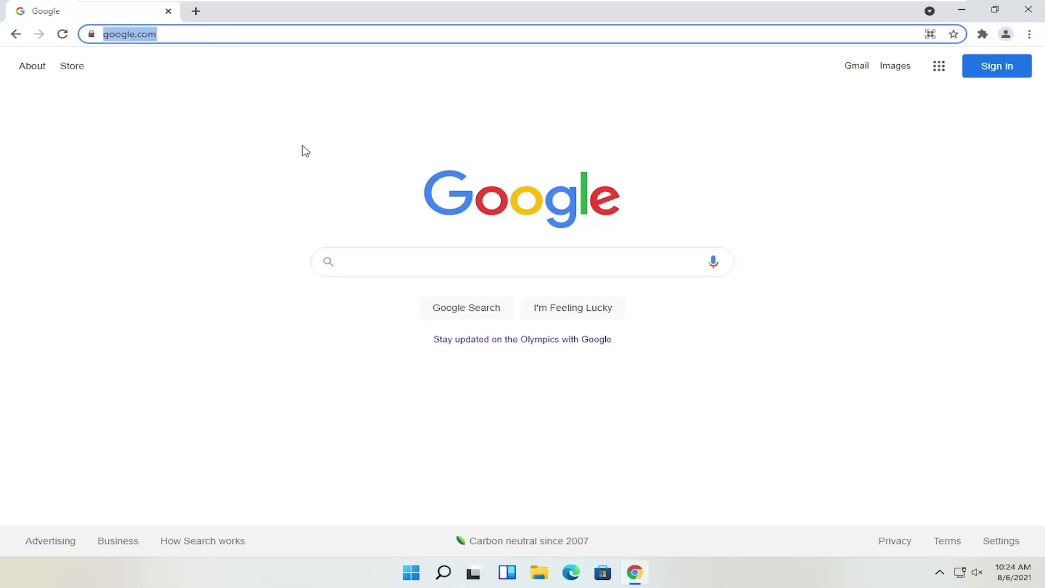
pyautogui.write('canon printer drivers')
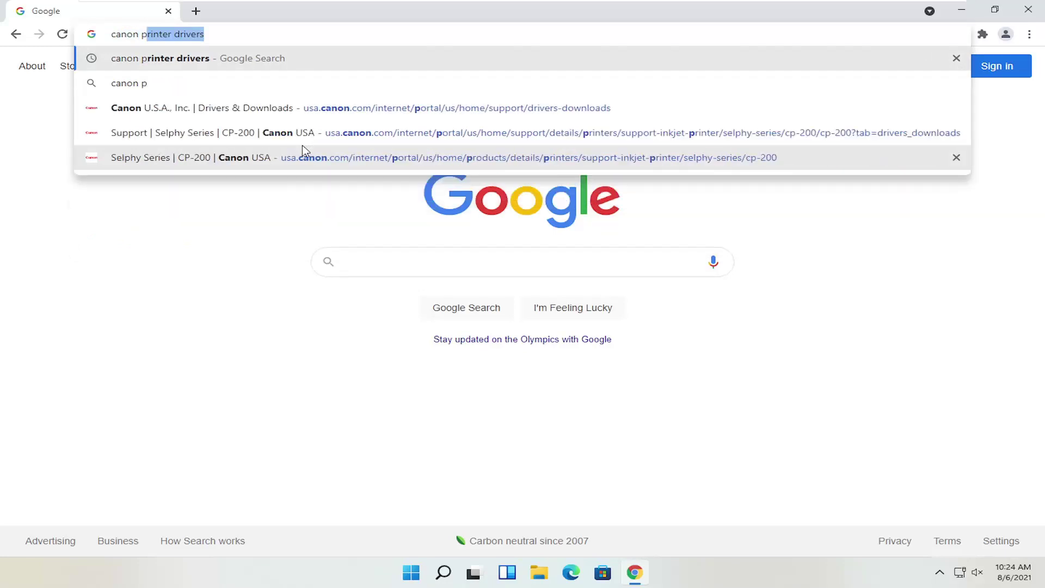
pyautogui.click(256, 58)
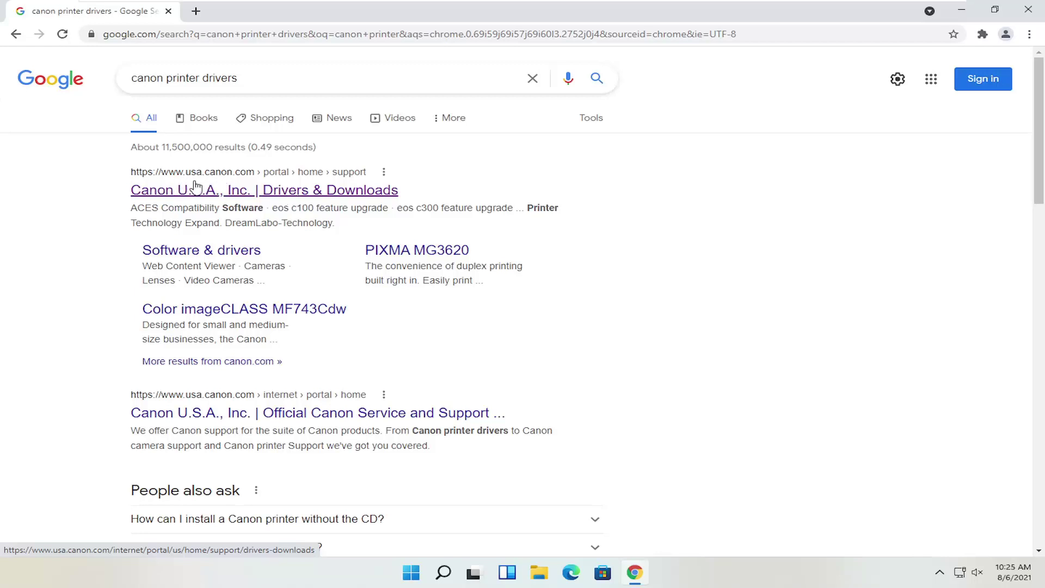
pyautogui.click(181, 191)
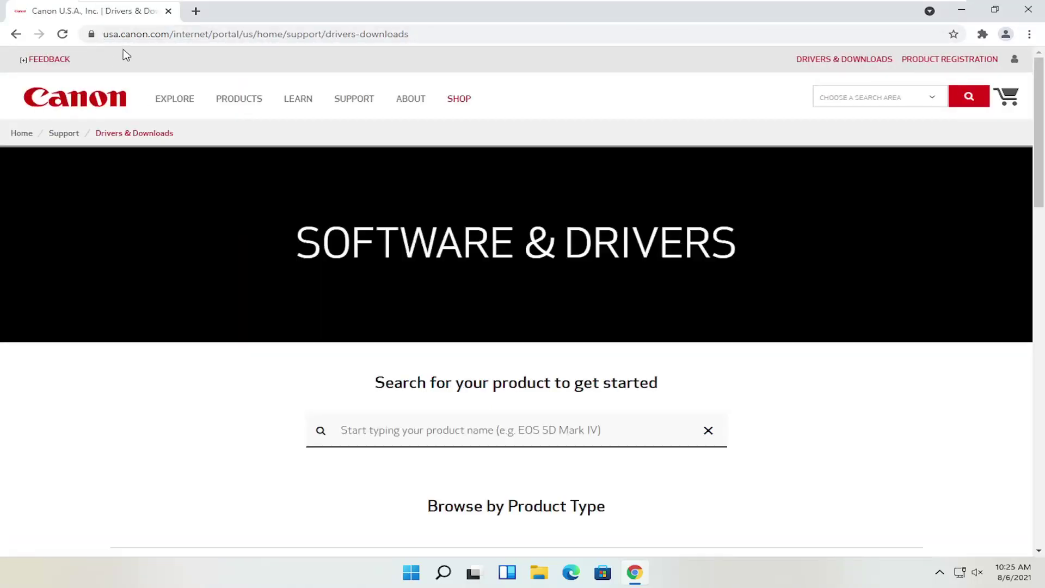
# Step: View the device families under the Printers product type and return to the product type overview
pyautogui.scroll(-1, 439, 289)
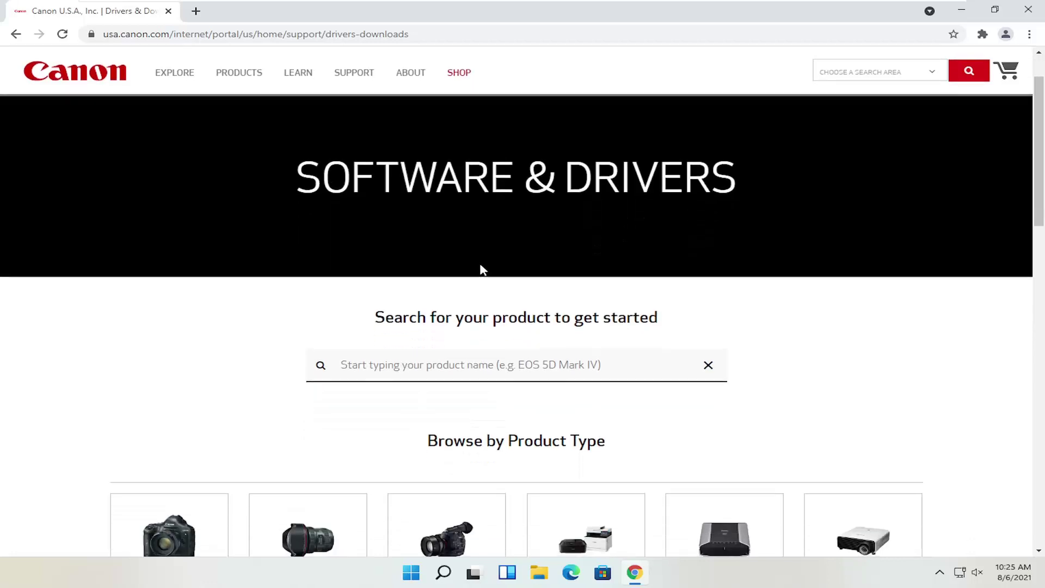
pyautogui.scroll(-1, 521, 317)
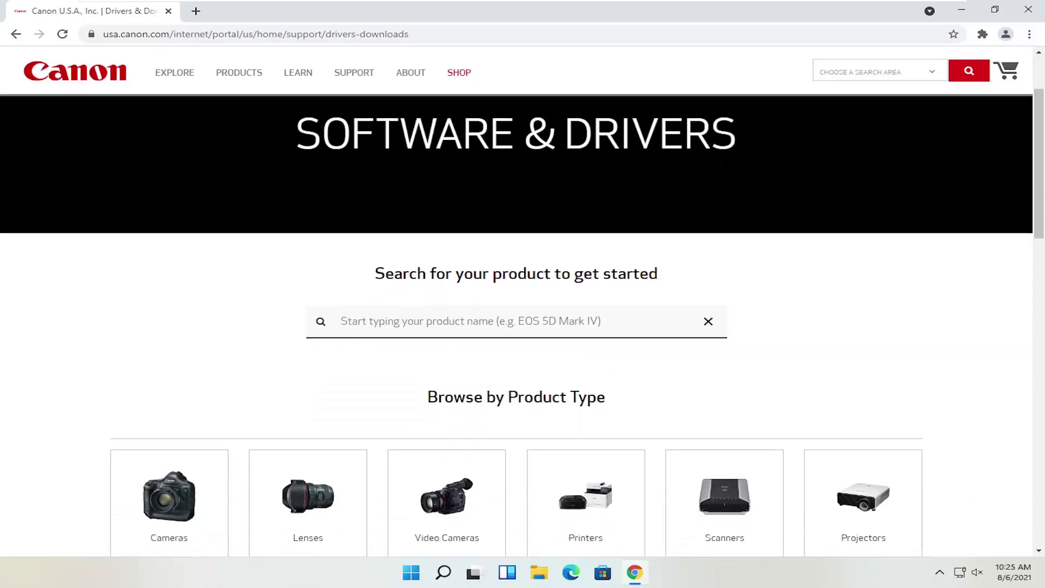
pyautogui.scroll(-3, 428, 255)
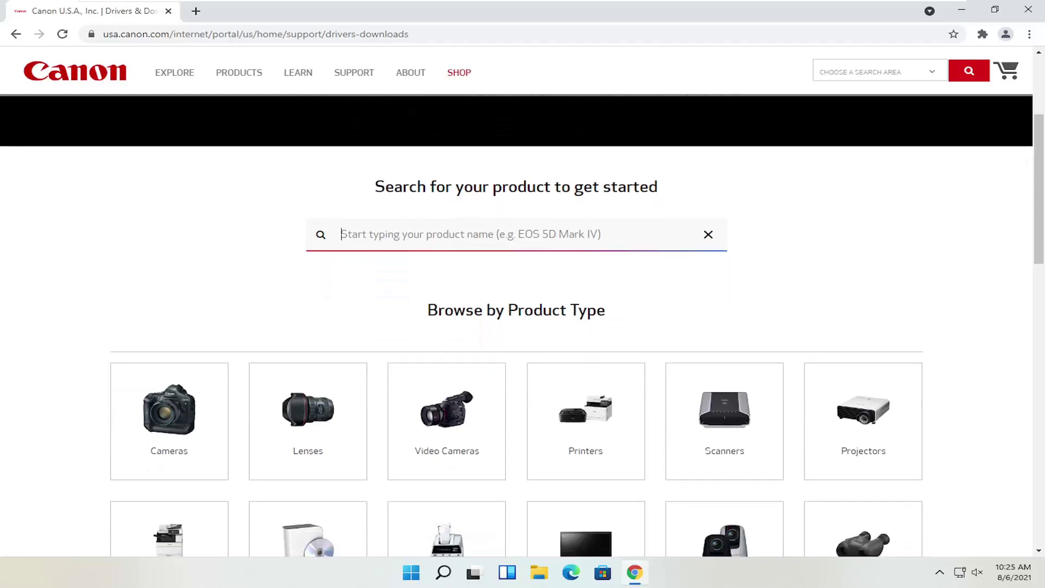
pyautogui.scroll(-1, 425, 258)
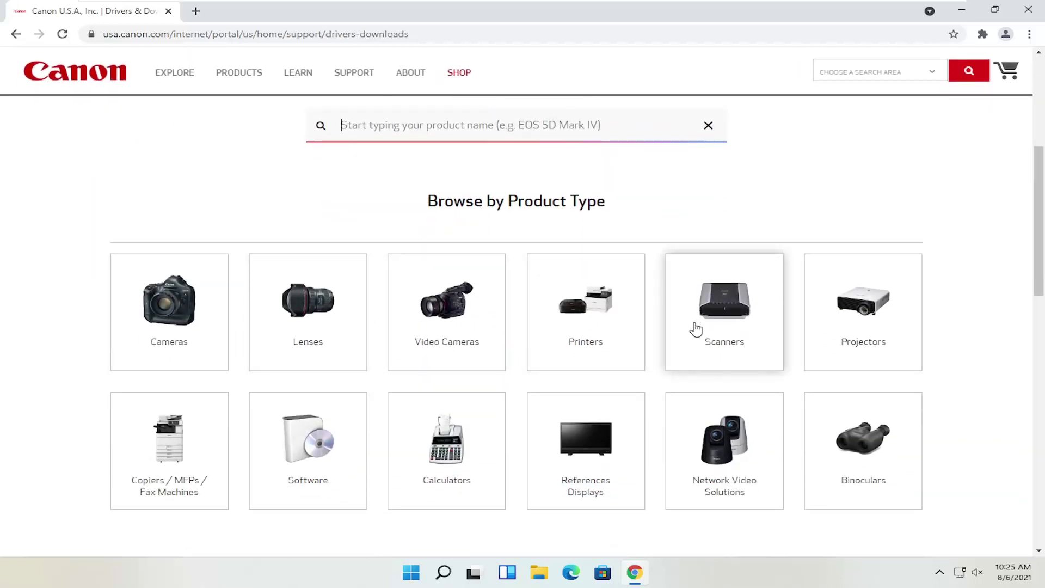
pyautogui.click(592, 319)
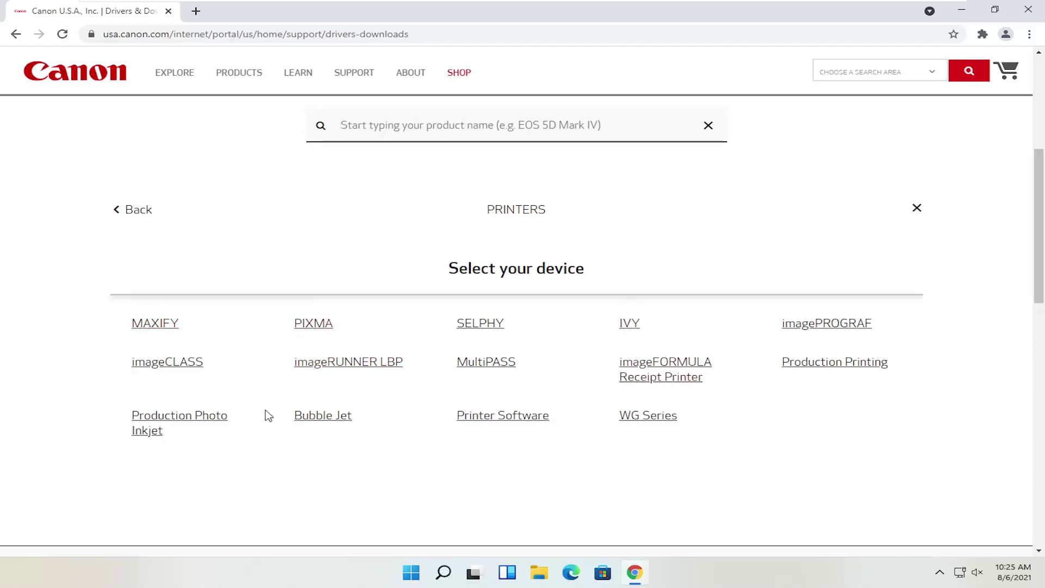
pyautogui.click(143, 217)
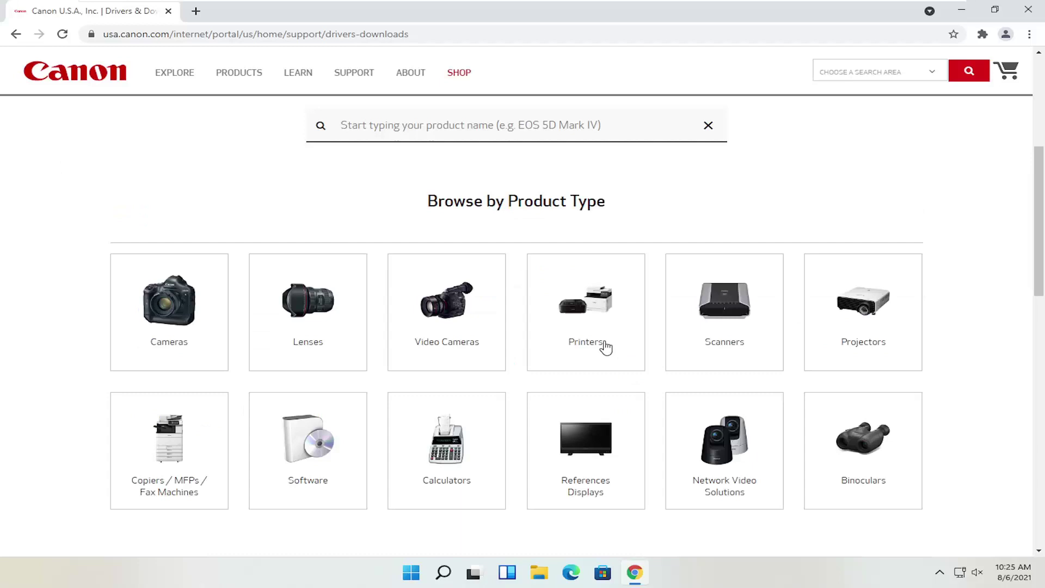
# Step: View the device families under the Scanners product type and go back to the product types
pyautogui.click(753, 316)
pyautogui.scroll(2, 273, 348)
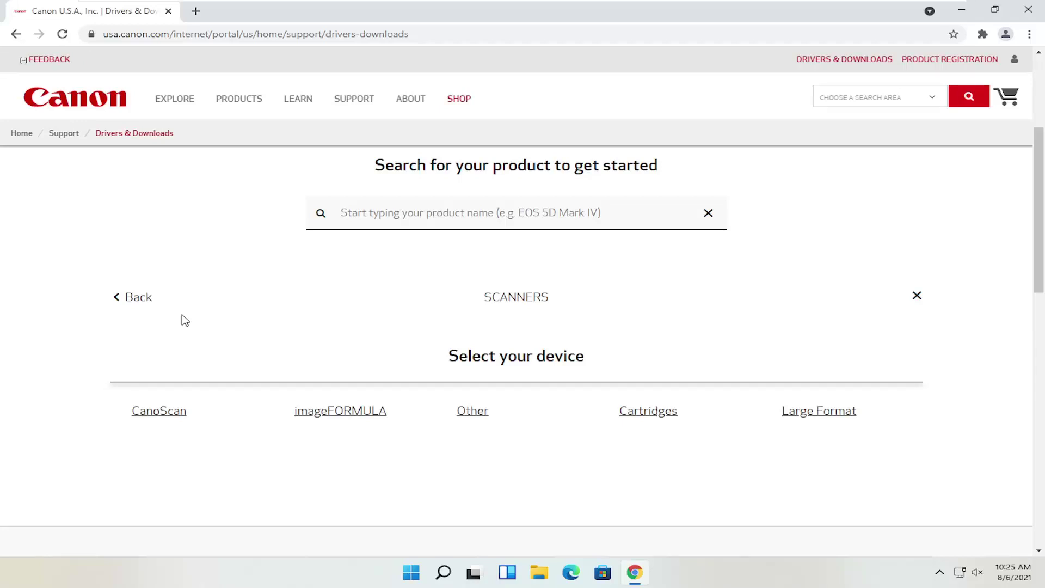
pyautogui.click(137, 297)
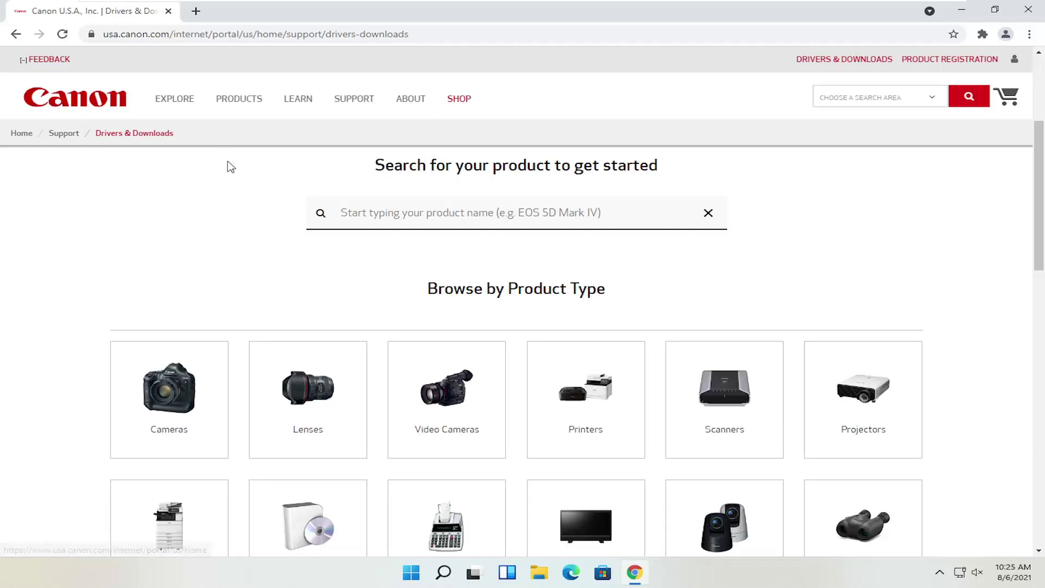
pyautogui.scroll(-1, 194, 220)
pyautogui.scroll(1, 193, 219)
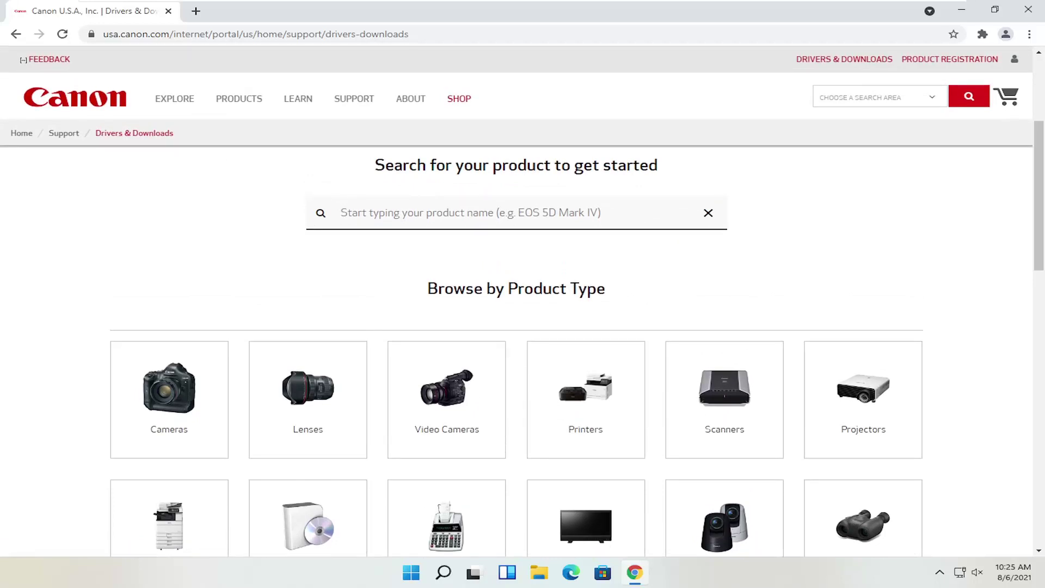
# Step: Search the Canon products for "pixma mg2520" and open the PIXMA MG2520 (MG2500 Series) support page
pyautogui.click(341, 212)
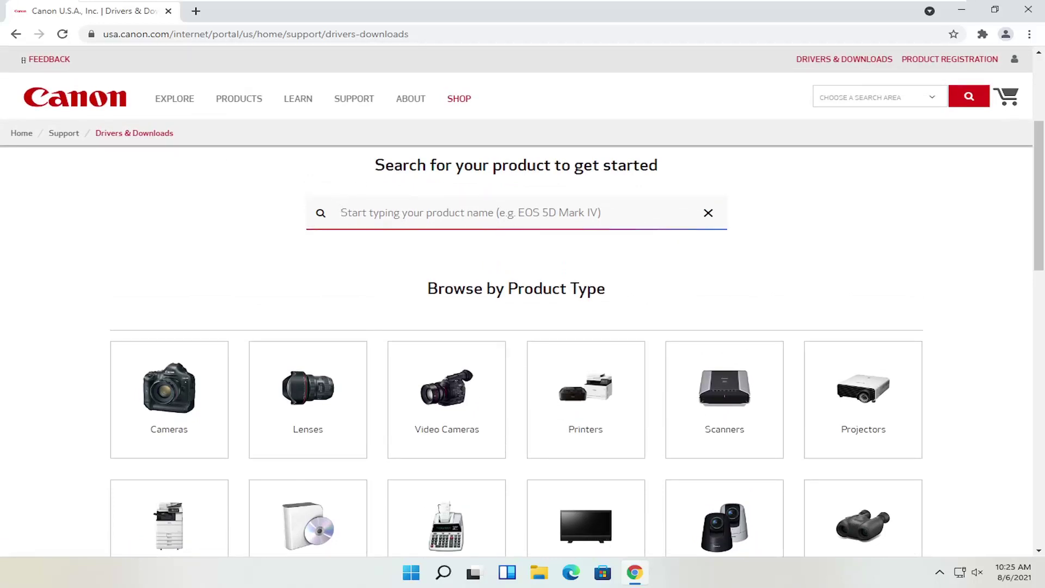
pyautogui.write('pixma ')
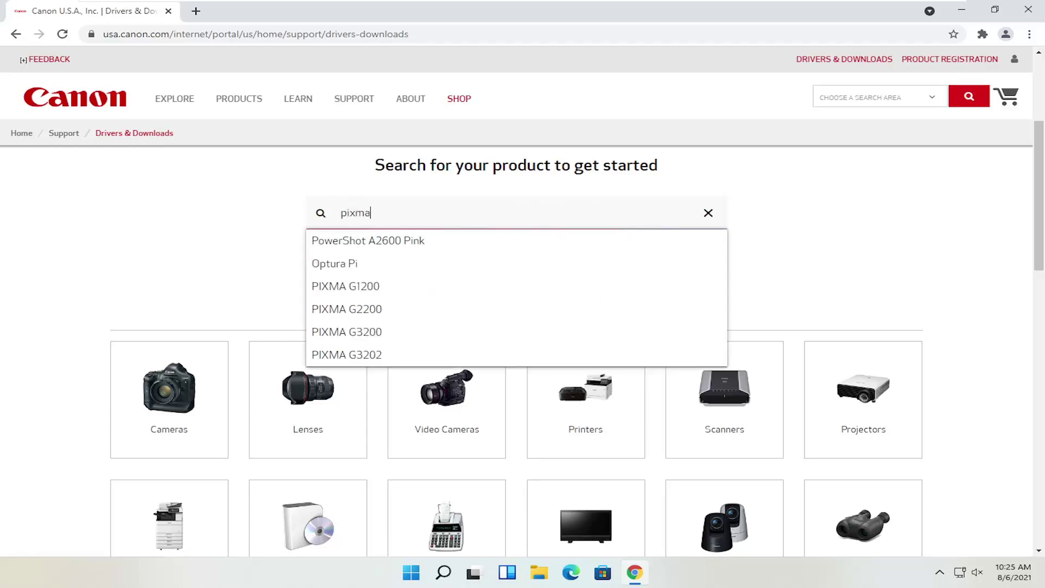
pyautogui.write('mg5')
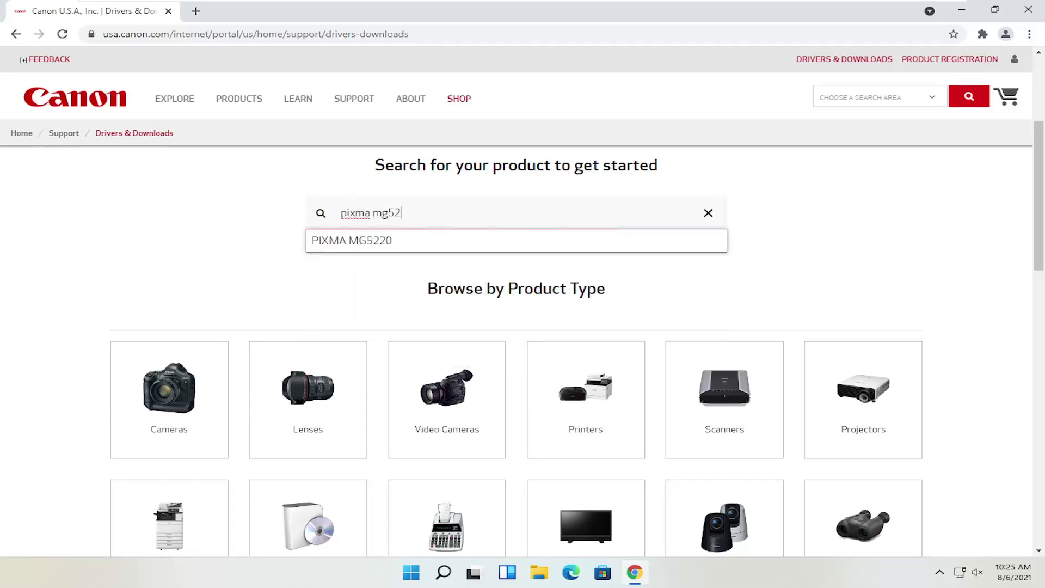
pyautogui.press('BackSpace')
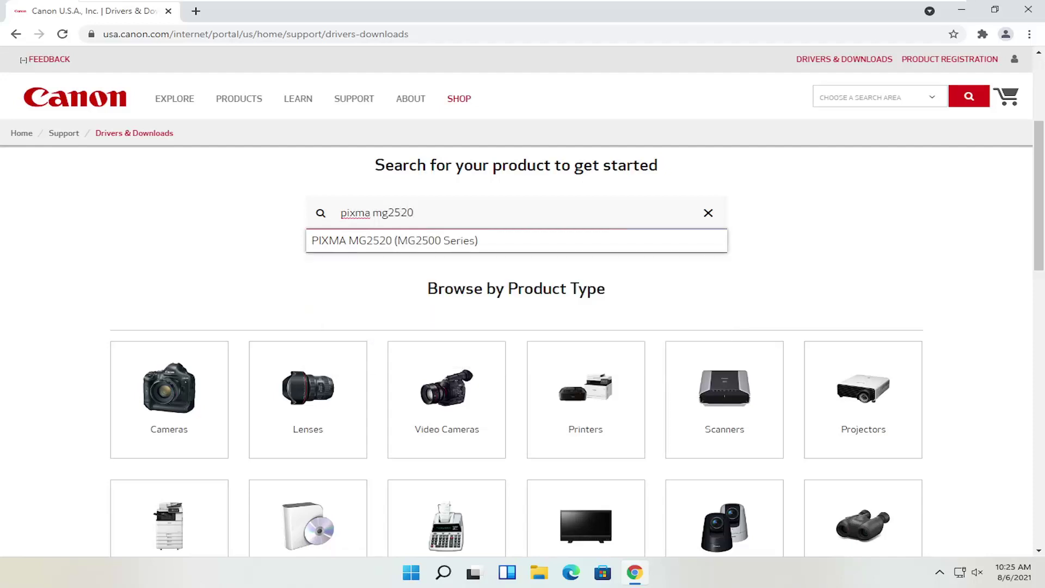
pyautogui.click(392, 242)
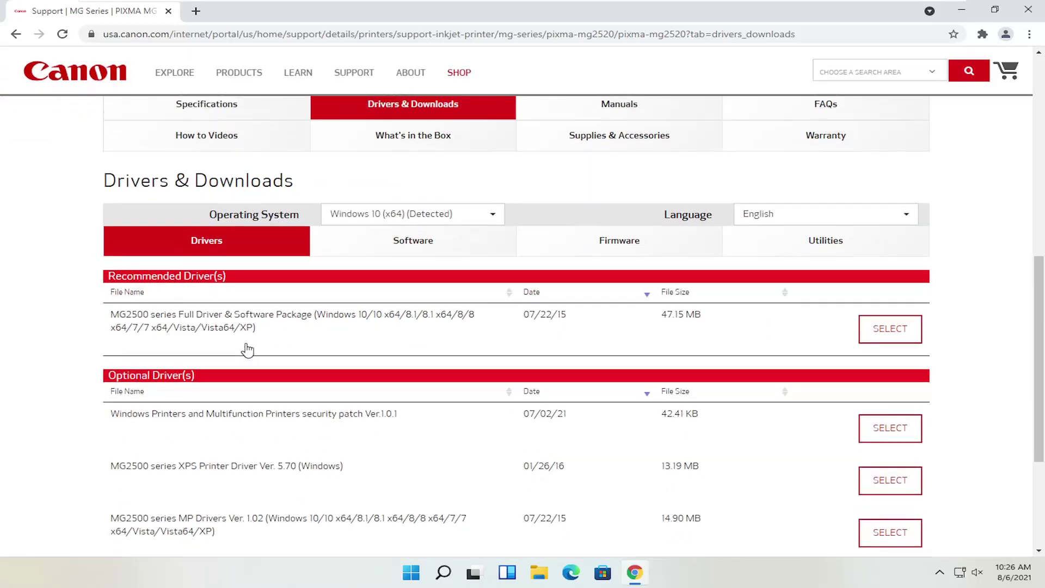
# Step: View the PIXMA MG2520's specifications and return to its driver downloads
pyautogui.scroll(2, 248, 348)
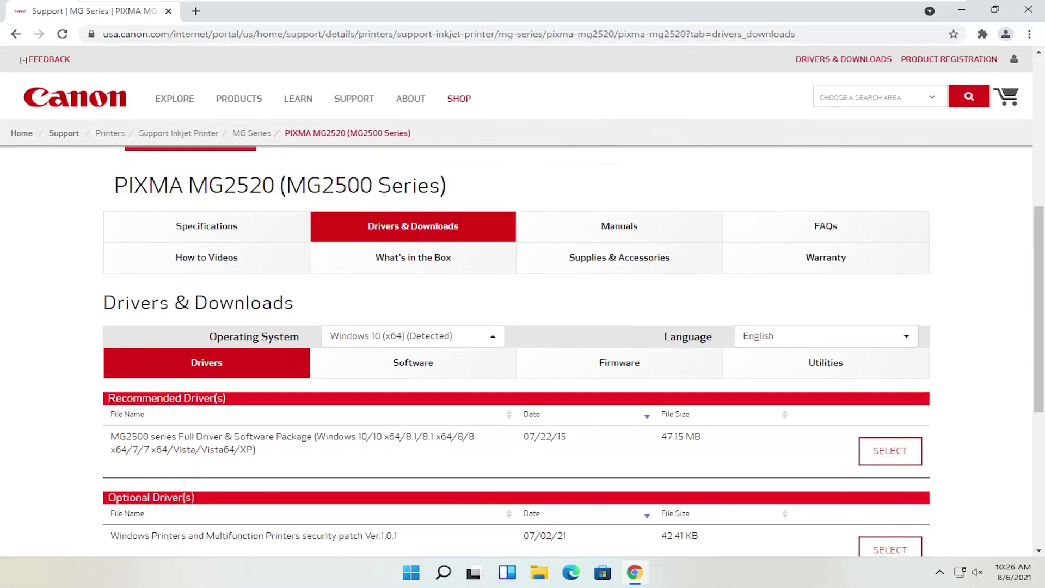
pyautogui.click(232, 226)
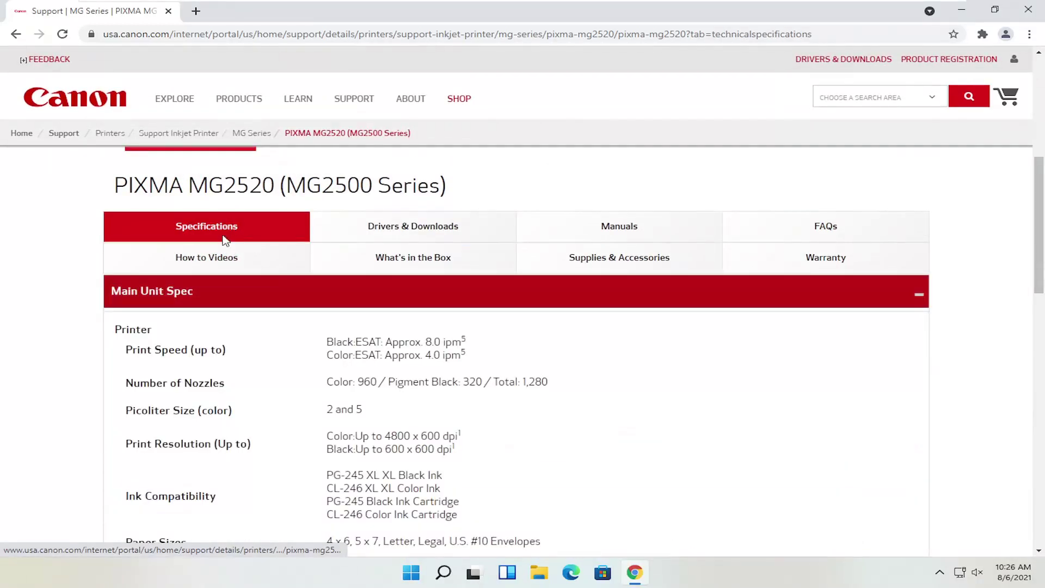
pyautogui.scroll(2, 383, 328)
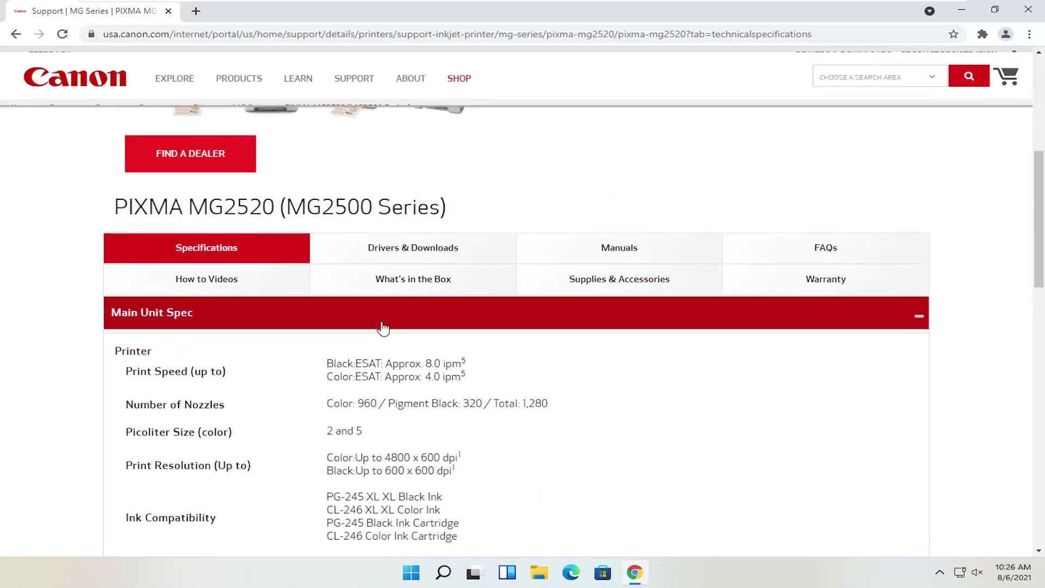
pyautogui.hotkey('alt', 'Left')
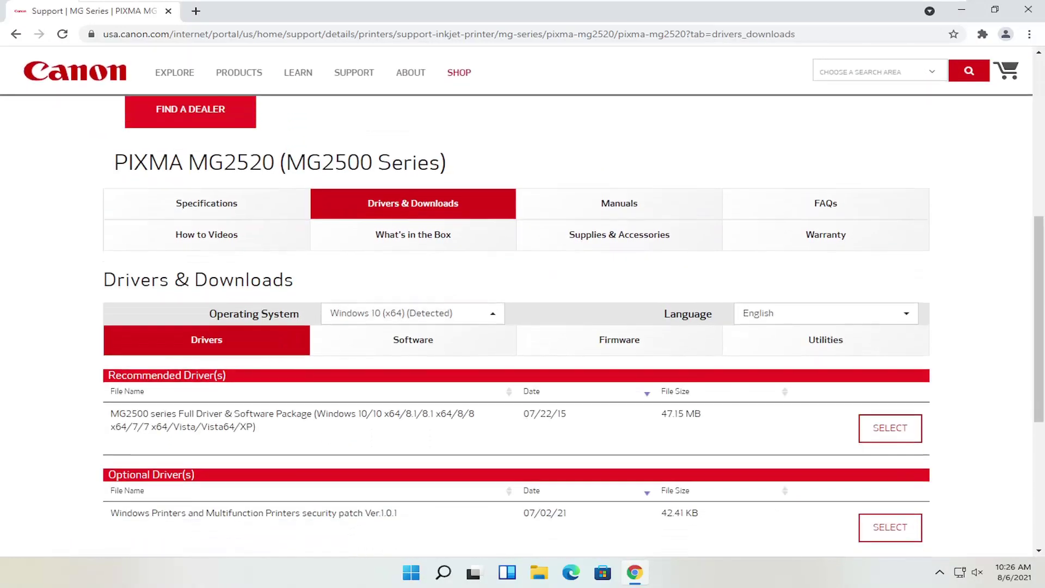
# Step: Look through the recommended and optional manuals offered for the PIXMA MG2520
pyautogui.click(538, 210)
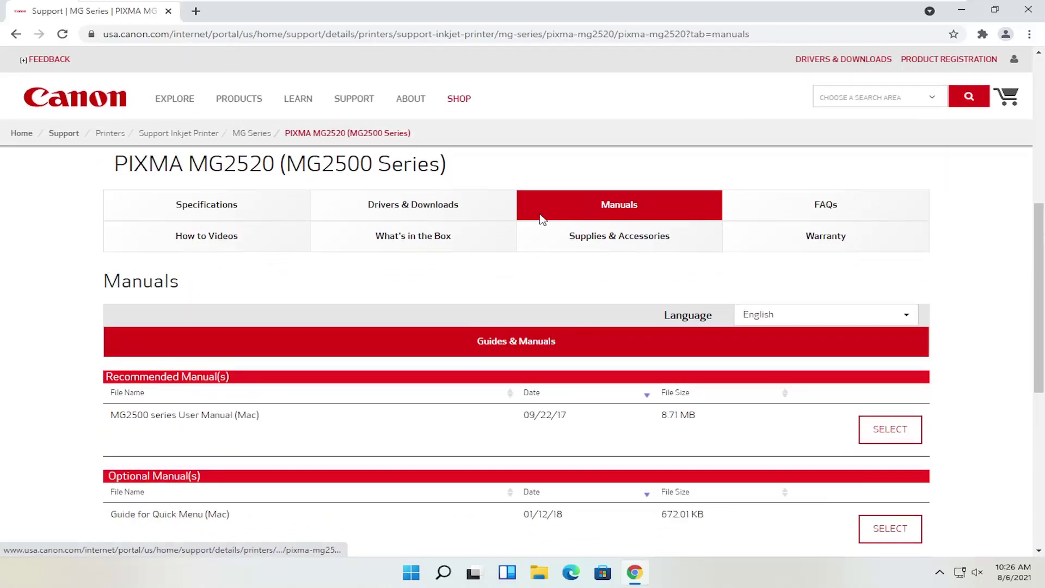
pyautogui.scroll(-1, 246, 375)
pyautogui.scroll(-1, 443, 362)
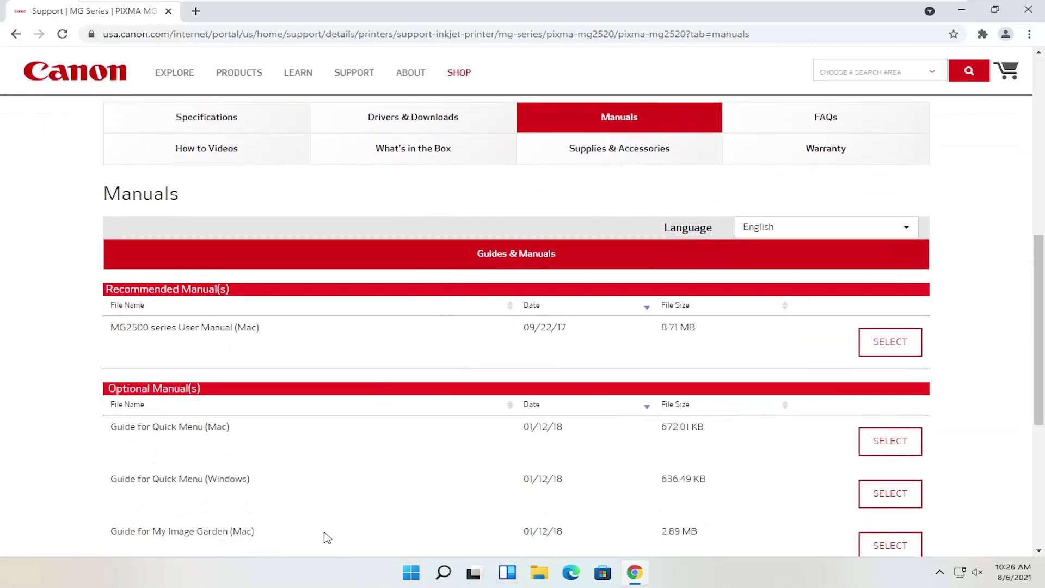
pyautogui.scroll(2, 588, 361)
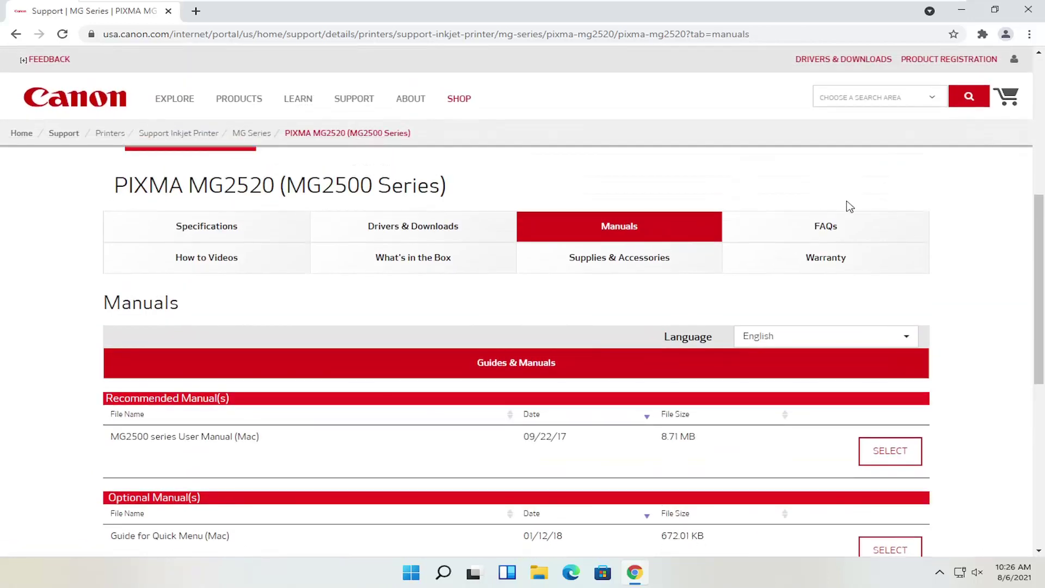
# Step: View the how-to videos for the PIXMA MG2520 and revisit its specifications
pyautogui.click(240, 258)
pyautogui.scroll(1, 396, 352)
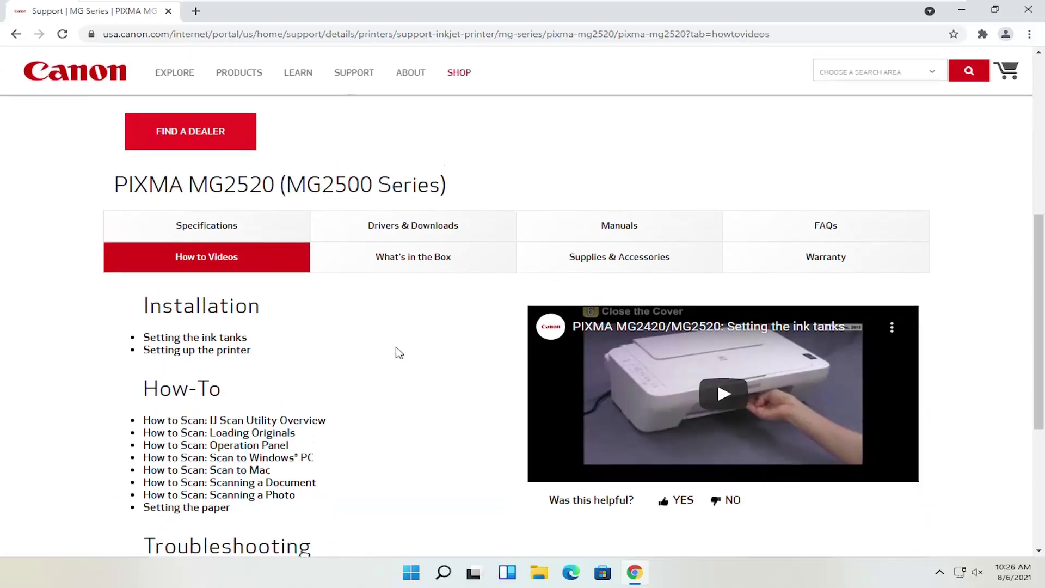
pyautogui.click(248, 253)
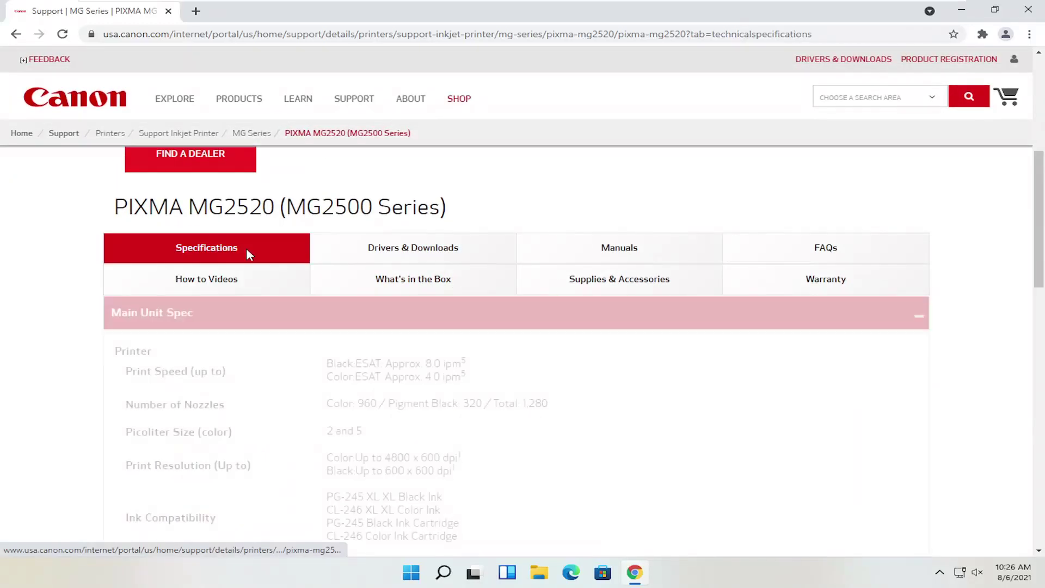
# Step: Return to the printer's Drivers & Downloads section and check the operating system choices, keeping Windows 10 (x64)
pyautogui.click(427, 251)
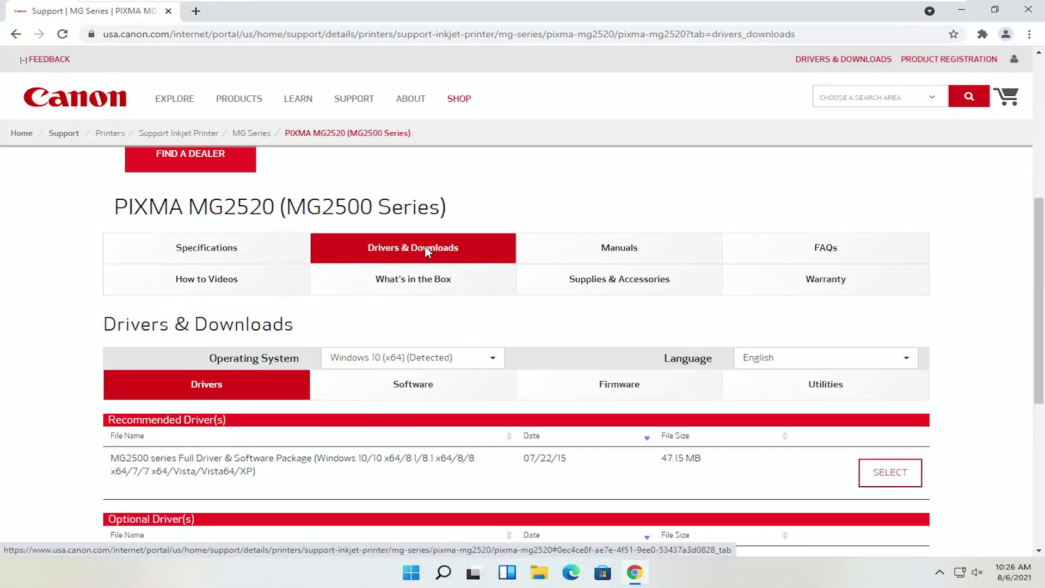
pyautogui.scroll(-2, 428, 246)
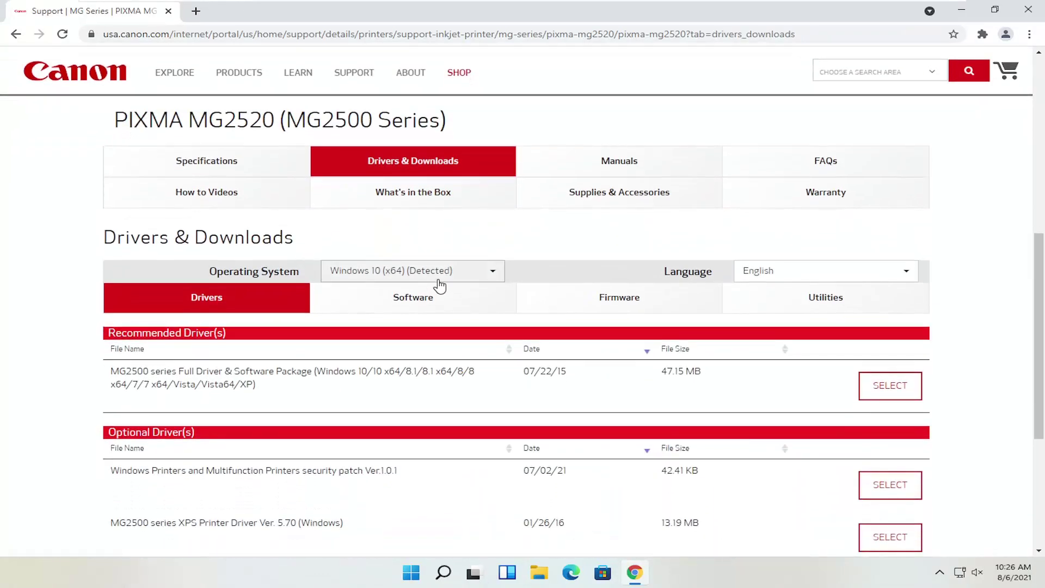
pyautogui.click(436, 275)
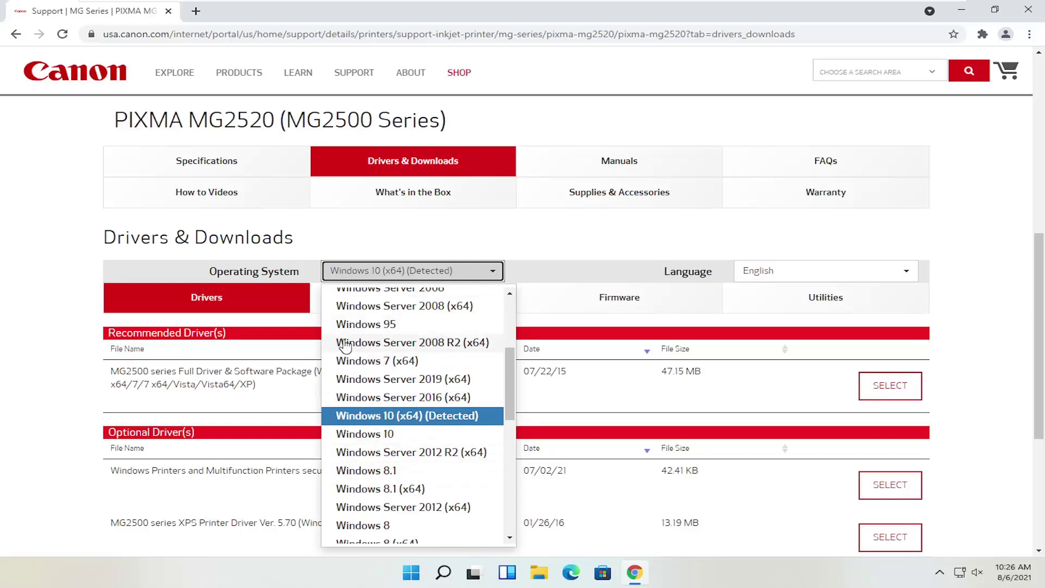
pyautogui.click(20, 347)
# Step: Download the recommended MG2500 series Full Driver & Software Package and show the downloaded file in its folder
pyautogui.scroll(-2, 72, 315)
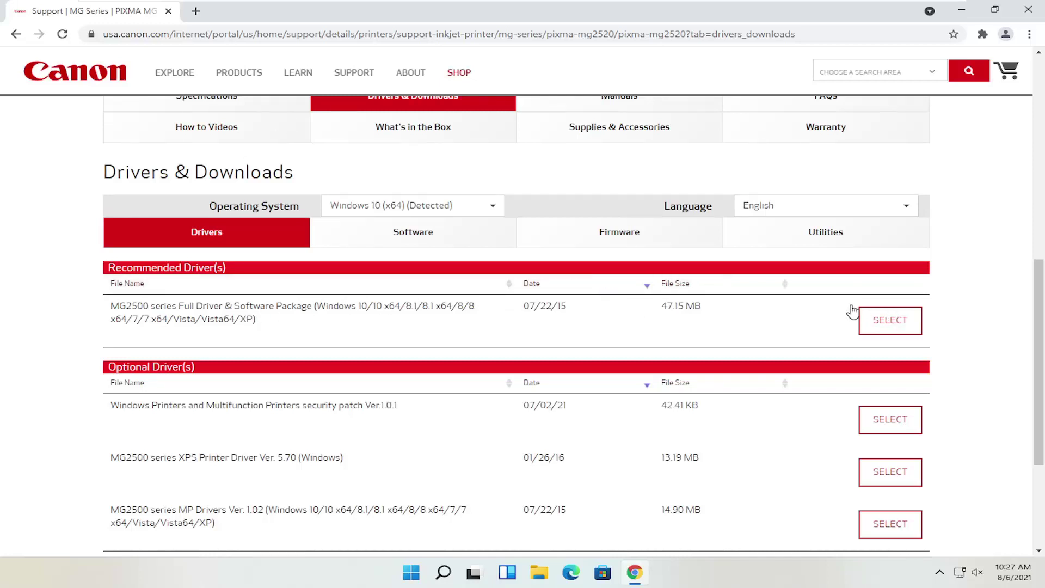
pyautogui.click(884, 325)
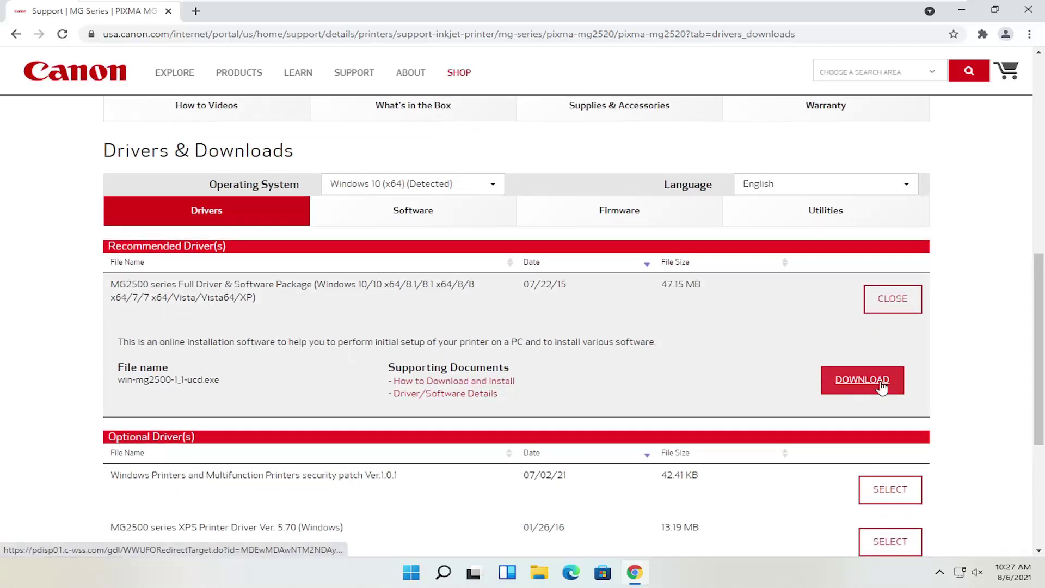
pyautogui.click(864, 381)
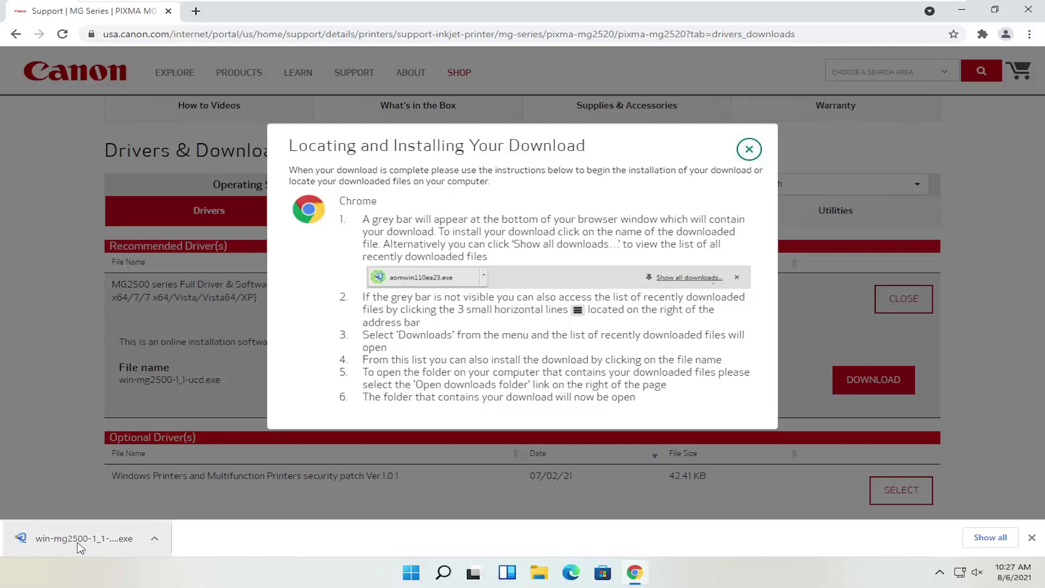
pyautogui.click(155, 539)
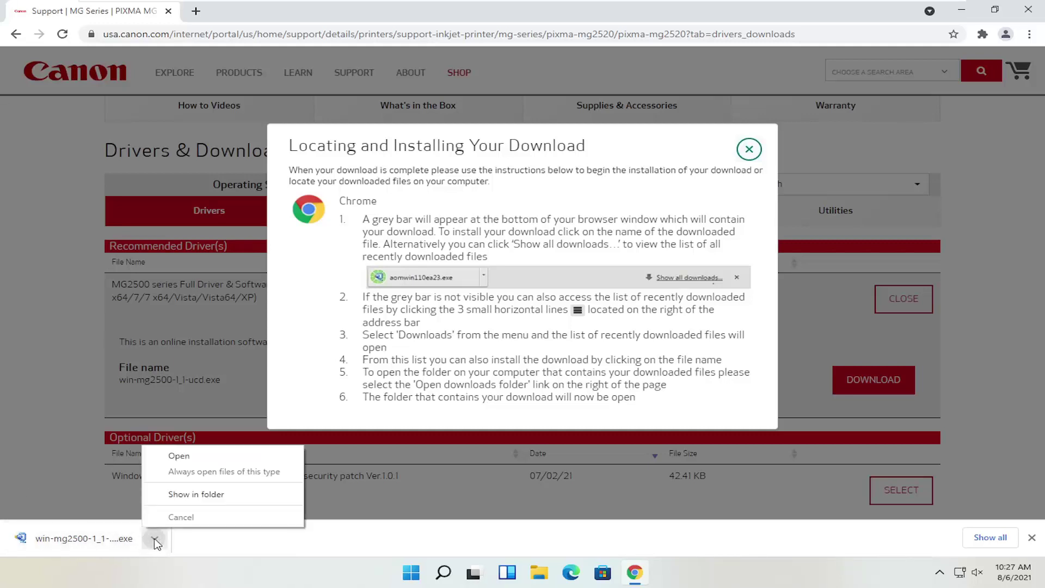
pyautogui.click(207, 501)
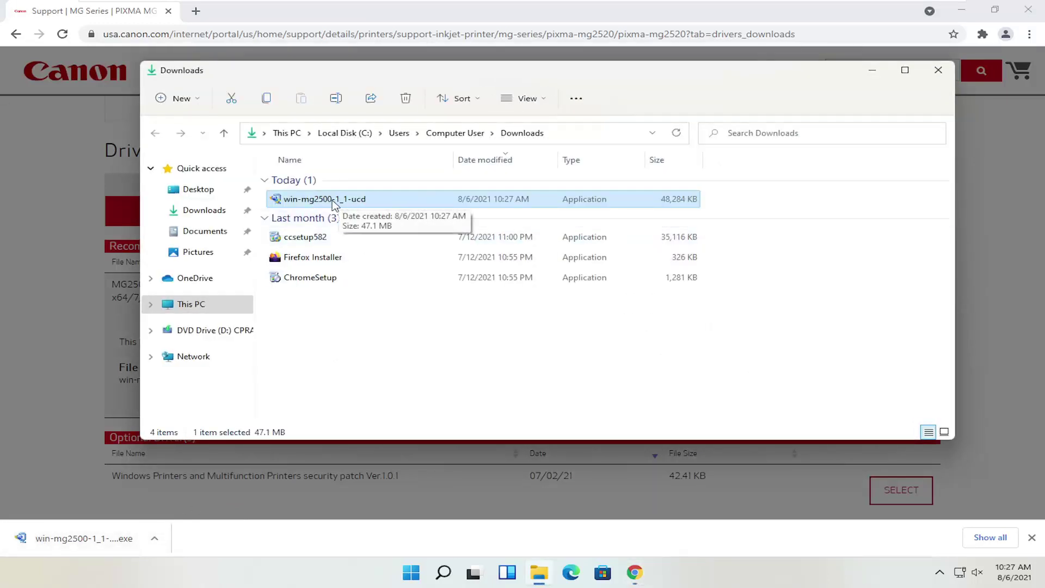
# Step: Close the browser, run the downloaded win-mg2500-1_1-ucd installer with permission to make changes, and minimize the Downloads window
pyautogui.click(1030, 10)
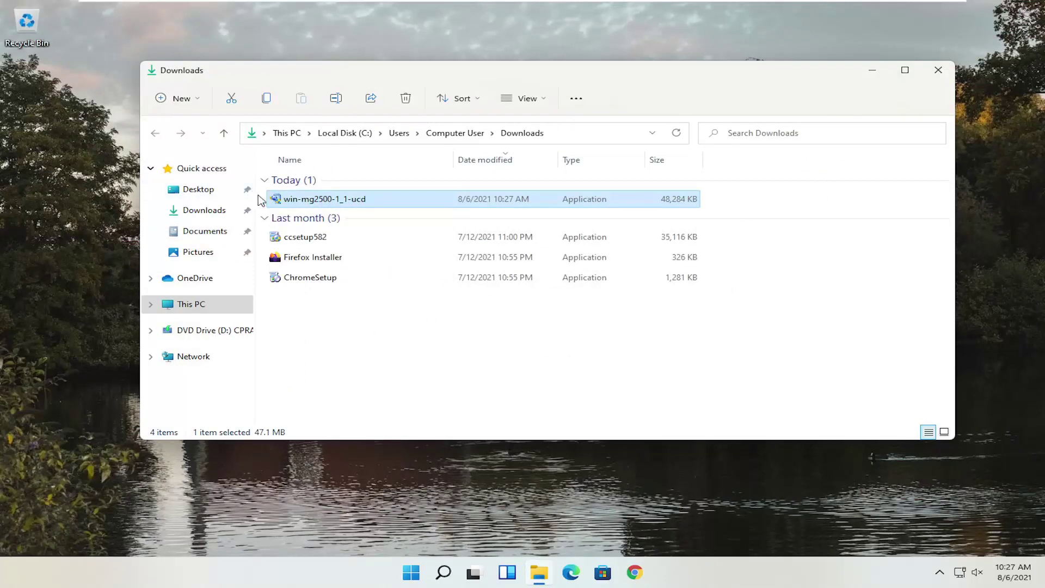
pyautogui.doubleClick(314, 201)
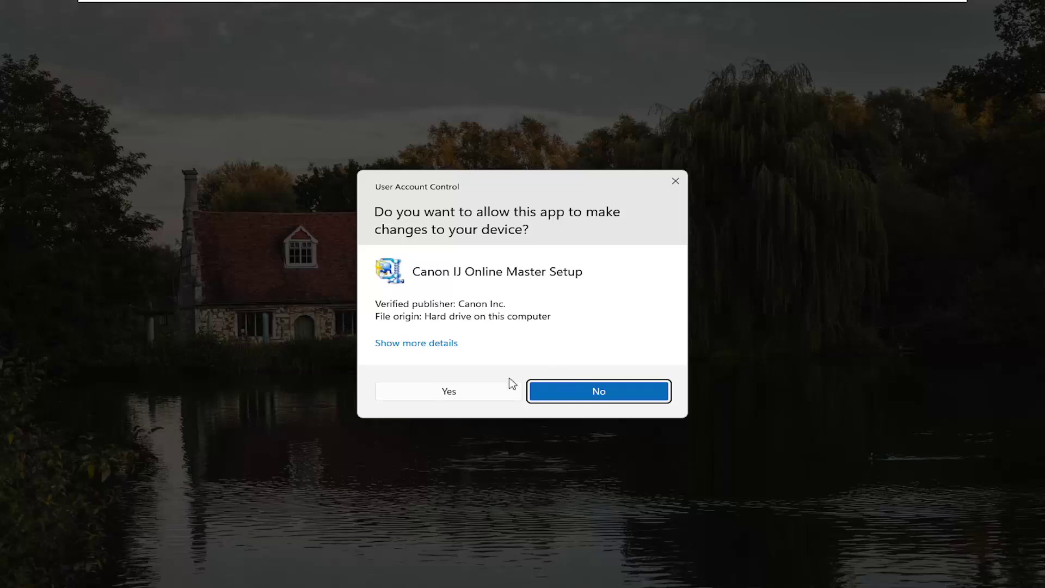
pyautogui.click(455, 393)
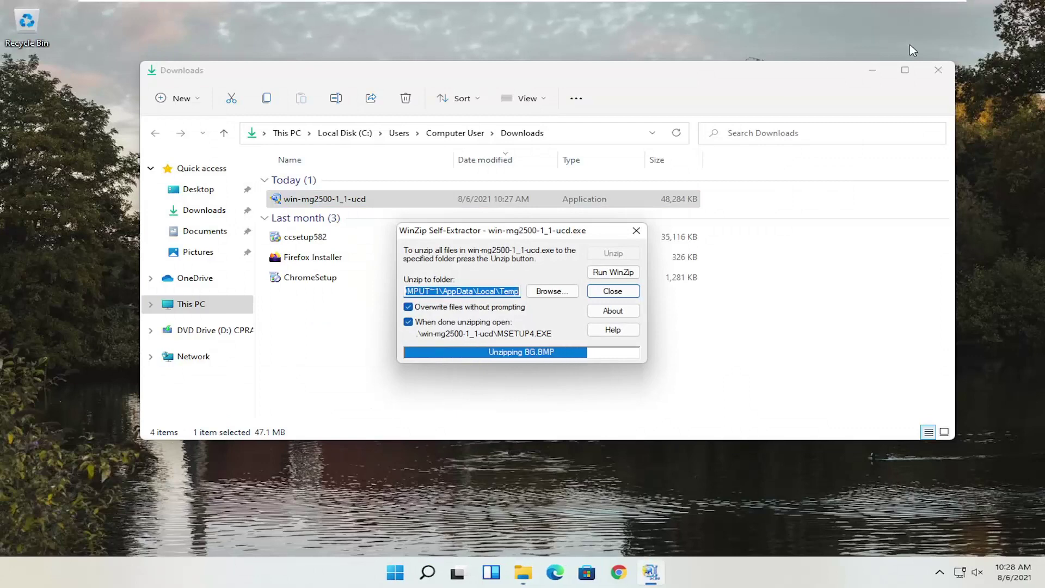
pyautogui.click(872, 75)
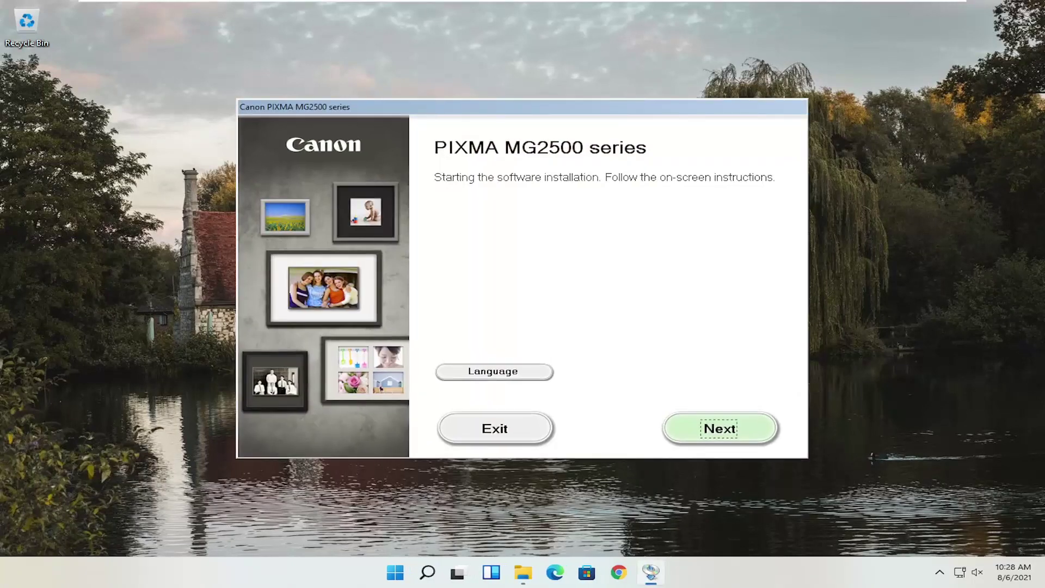
# Step: Review the setup's language choices, keep English, and proceed from the PIXMA MG2500 series welcome page to the software list
pyautogui.moveTo(525, 109); pyautogui.dragTo(530, 80)
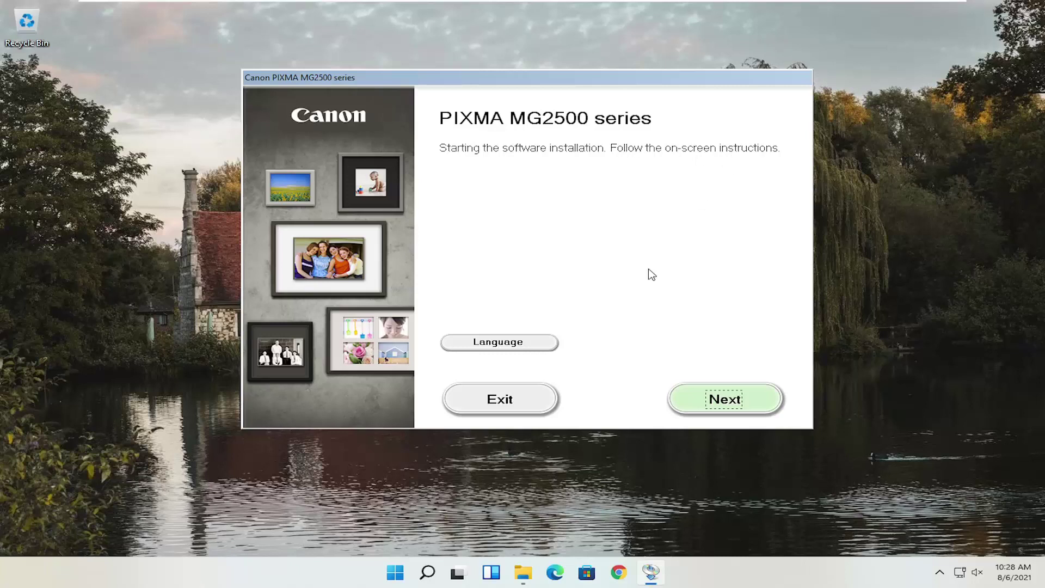
pyautogui.click(490, 346)
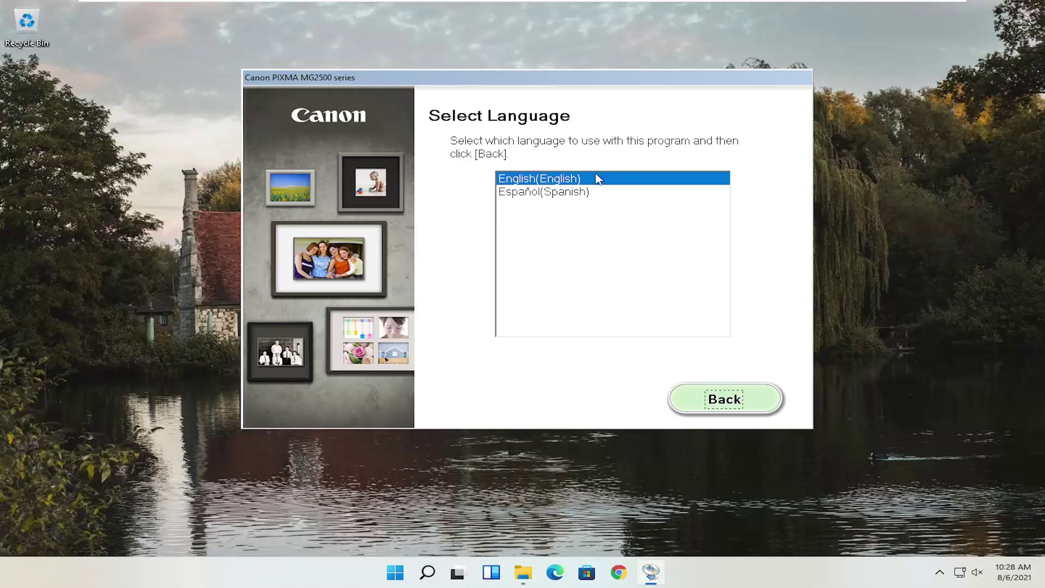
pyautogui.click(706, 403)
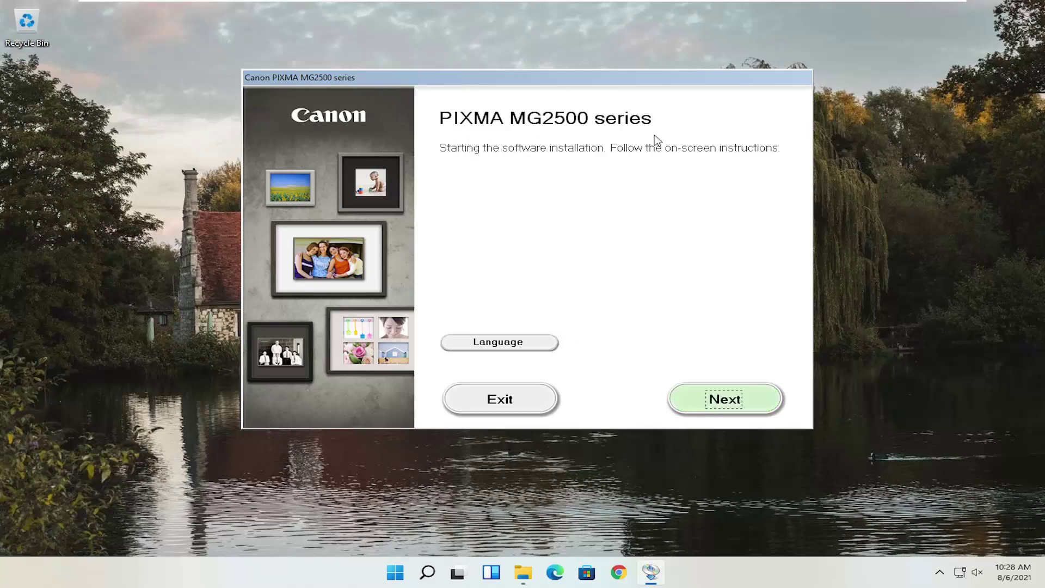
pyautogui.click(729, 401)
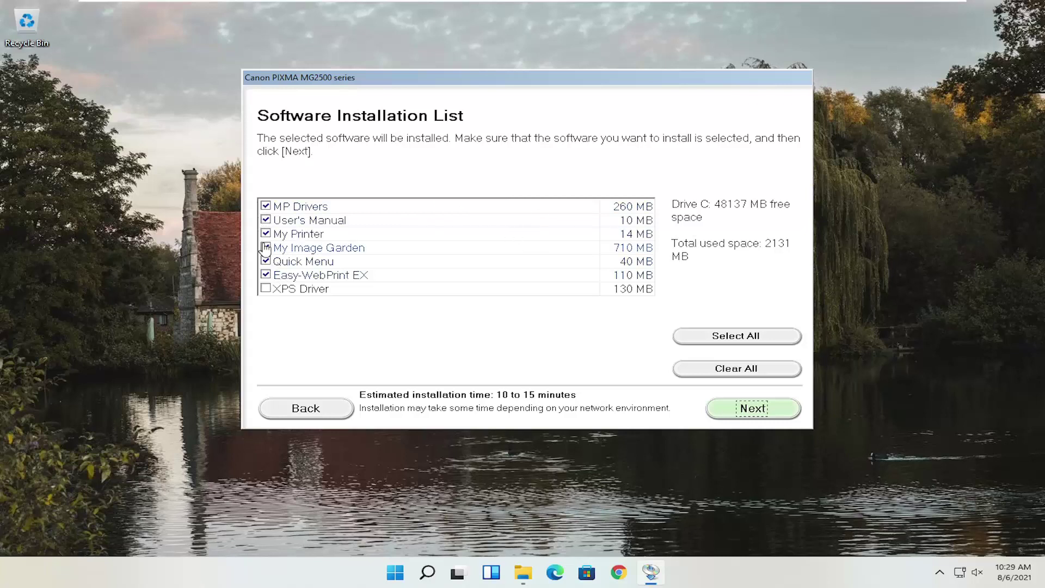
# Step: Exclude Easy-WebPrint EX from the software to install, keep the other selected items, and continue to the license agreement
pyautogui.moveTo(279, 208)
pyautogui.moveTo(301, 269)
pyautogui.moveTo(310, 210)
pyautogui.moveTo(331, 256)
pyautogui.click(265, 275)
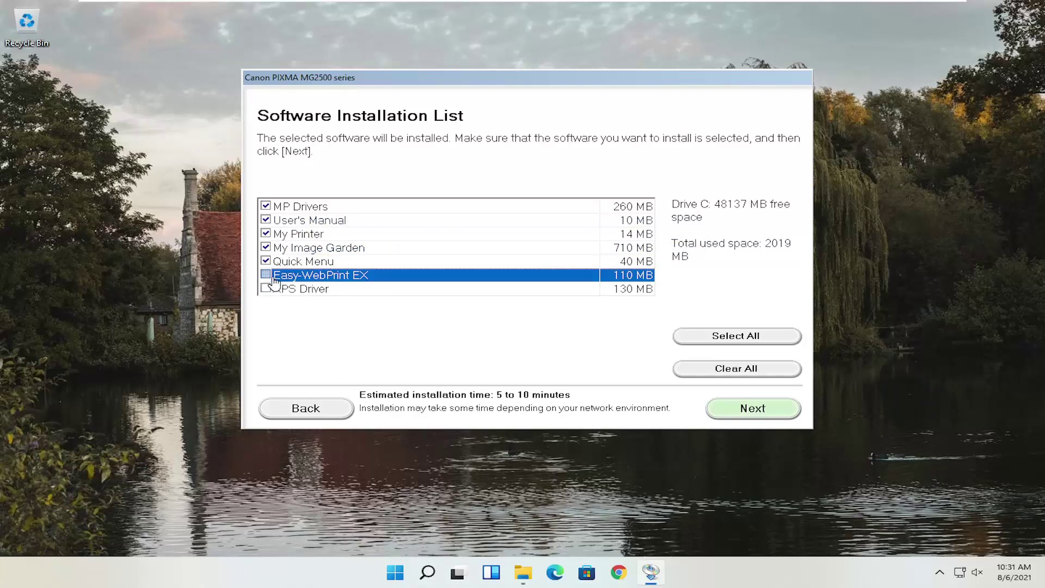
pyautogui.moveTo(271, 279)
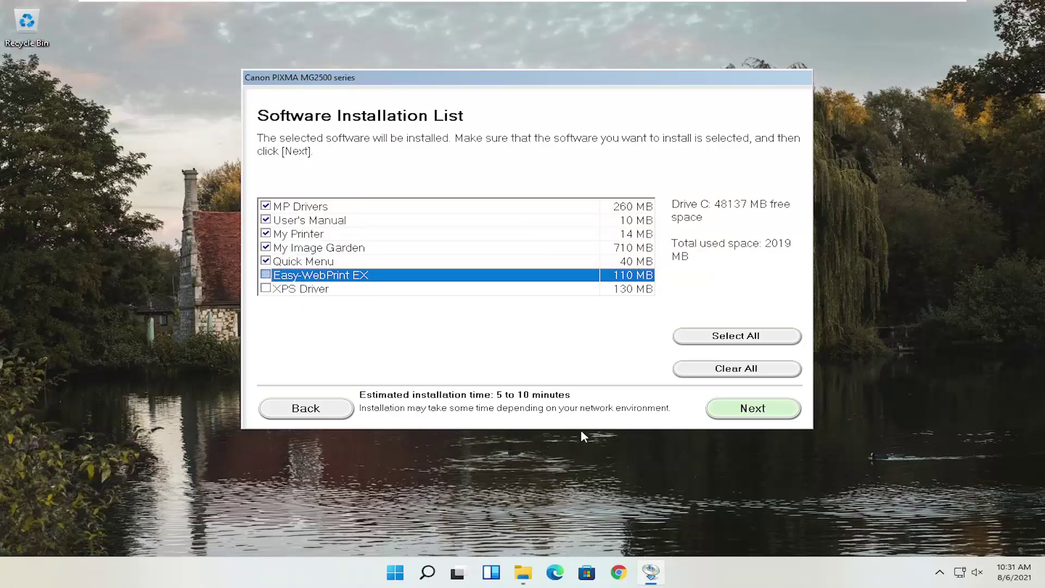
pyautogui.click(744, 412)
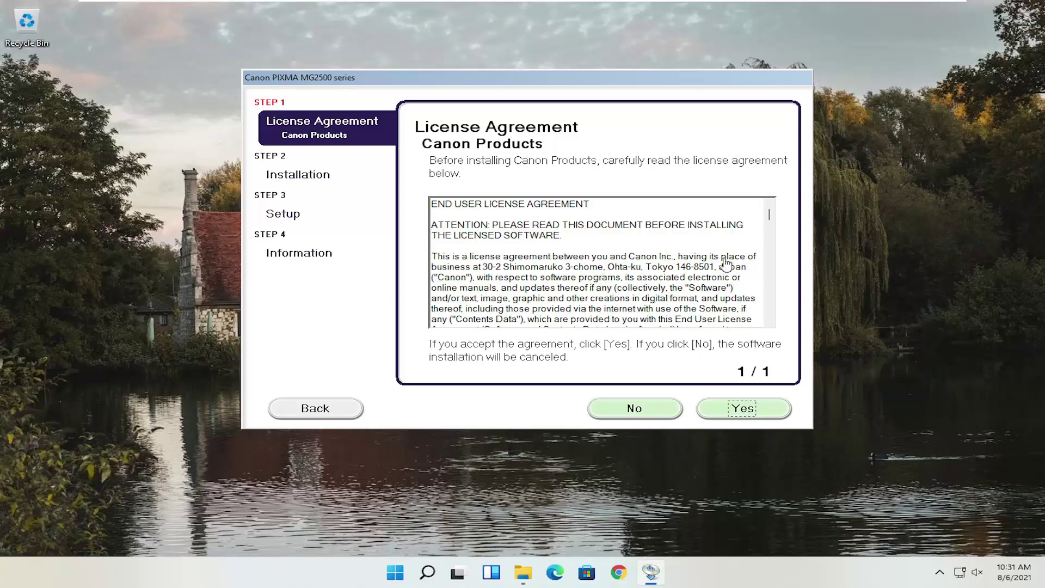
# Step: Accept the Canon license agreement and continue past the firewall notice to start downloading the selected software
pyautogui.click(726, 417)
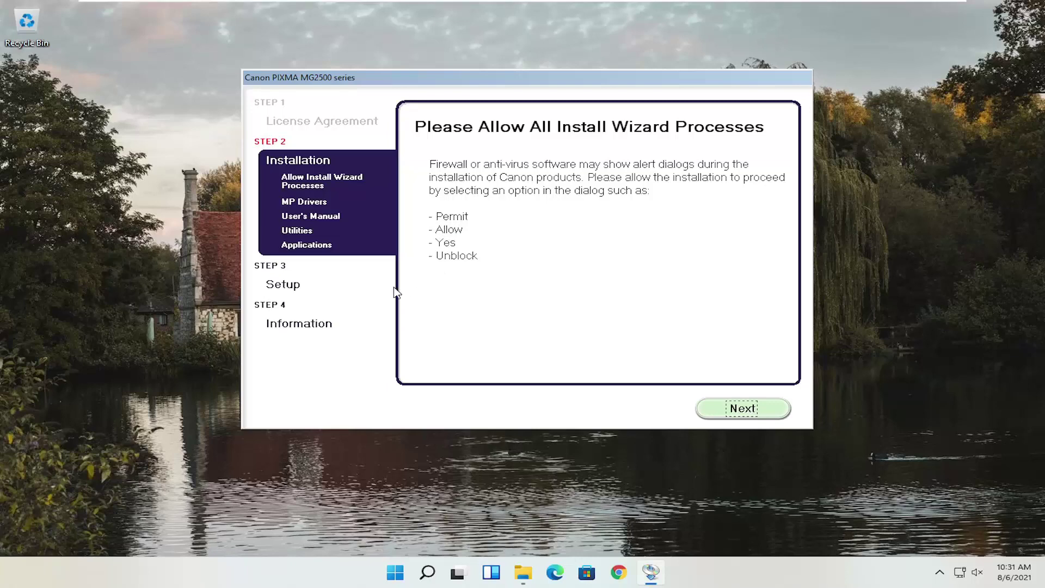
pyautogui.click(734, 411)
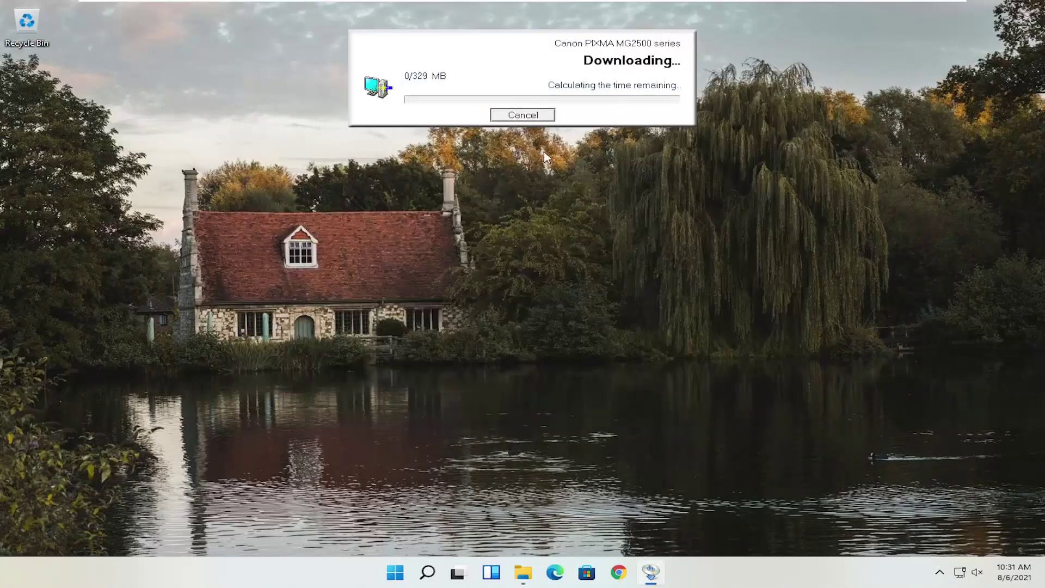